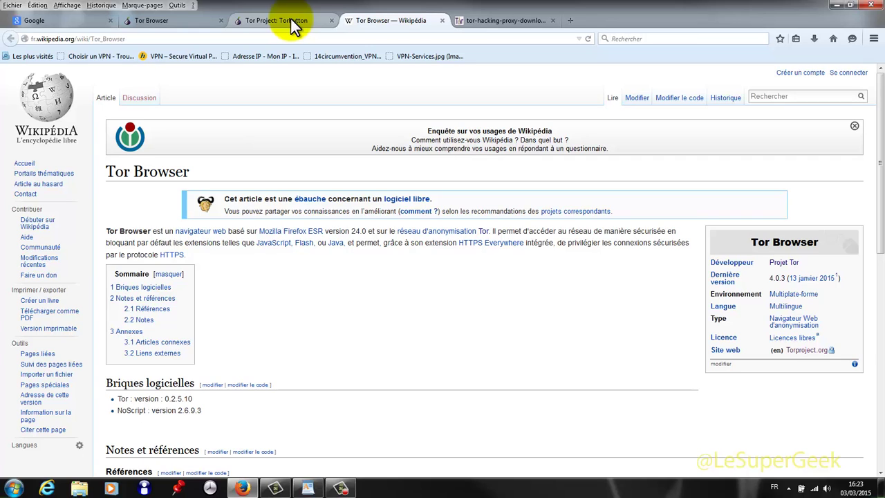
Download the stable Tor Browser 4.0.4 installer in Français (fr) for Microsoft Windows 32/64-bit from the Tor Project site.
left_click(291, 20)
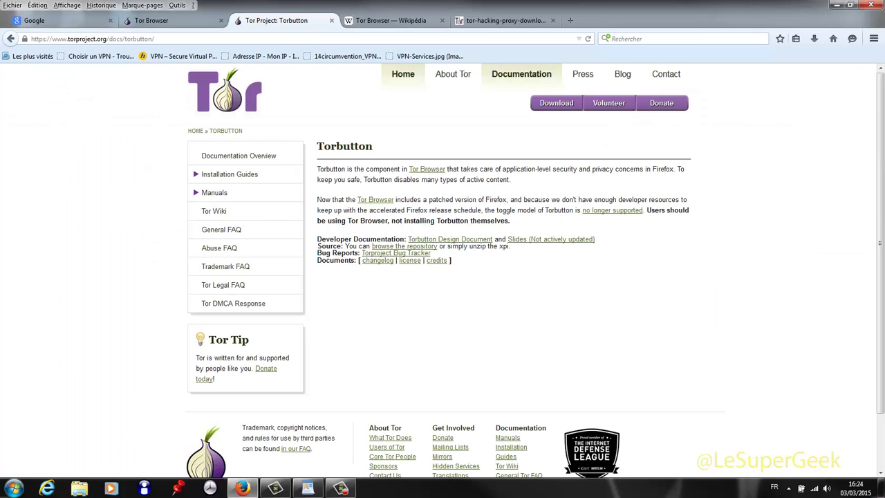
left_click(165, 18)
scroll(813, 228, "up", 6)
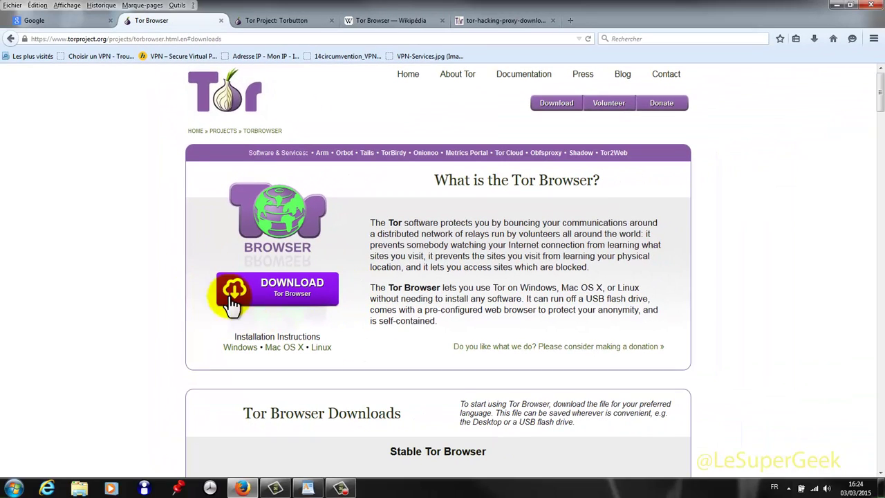
left_click(286, 296)
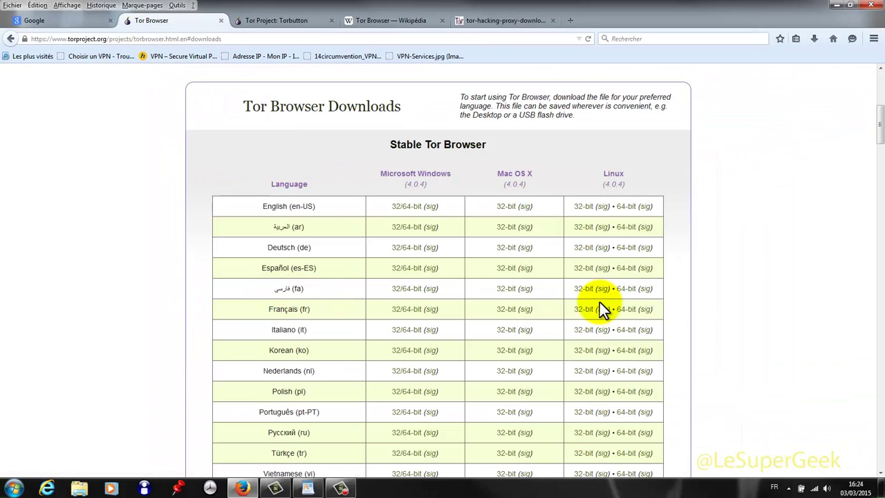
scroll(764, 300, "down", 2)
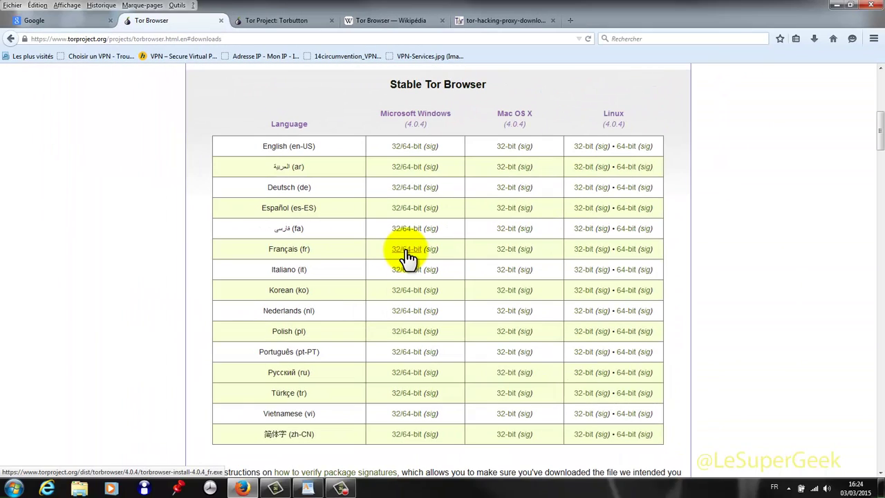
left_click(406, 253)
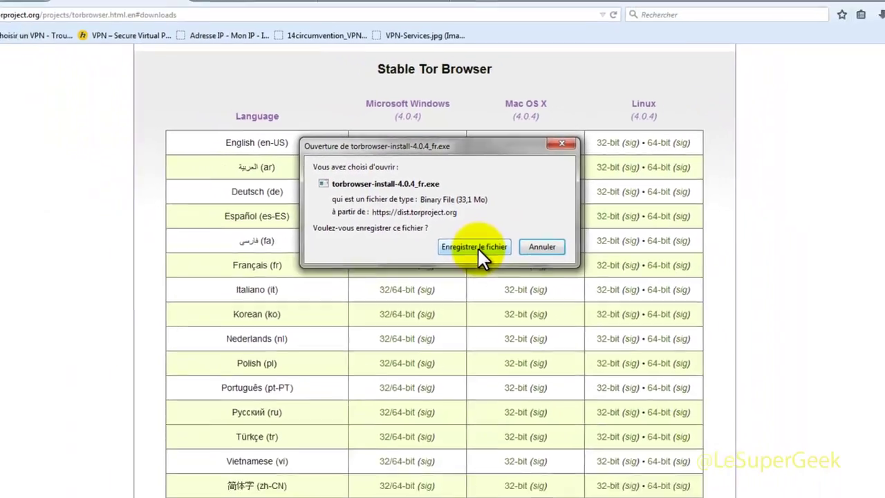
left_click(477, 247)
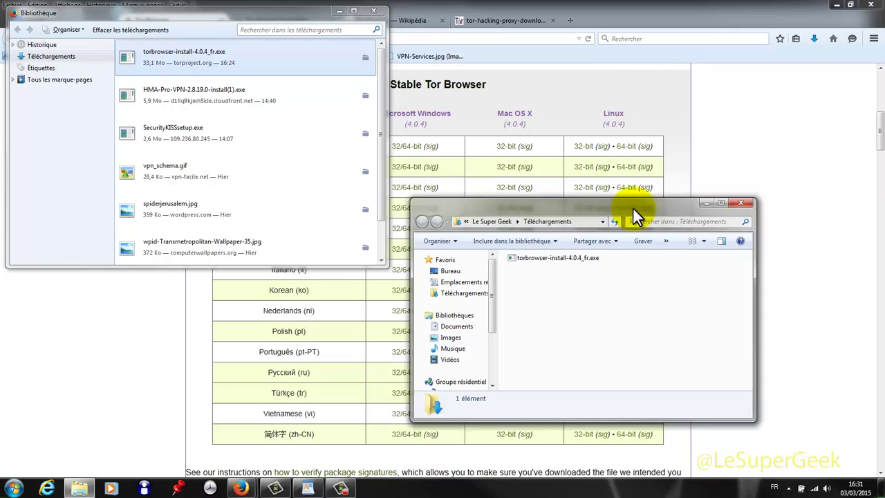
Run torbrowser-install-4.0.4_fr.exe from the Downloads folder and install it in French to the default Tor Browser folder on the desktop.
left_click_drag(633, 209, 627, 131)
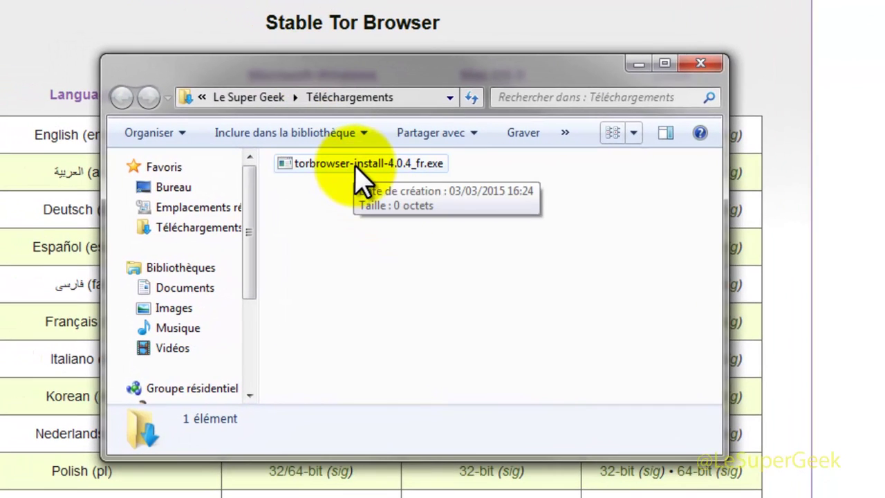
double_click(357, 166)
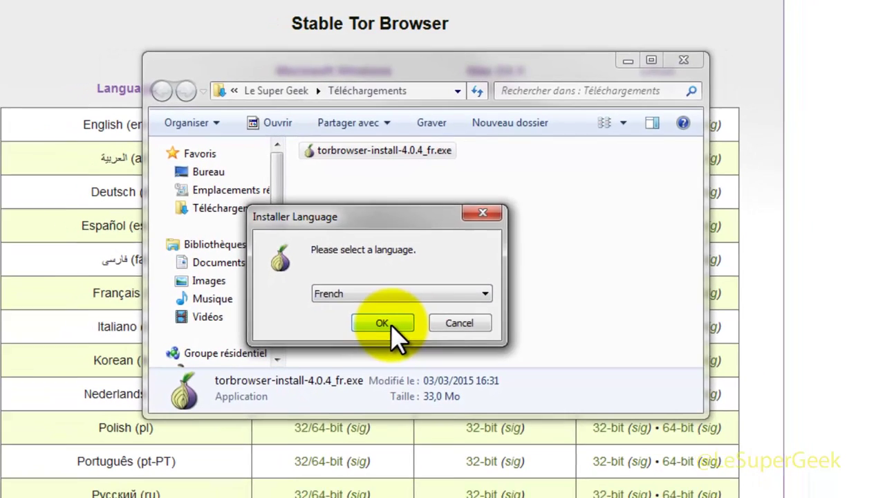
left_click(370, 355)
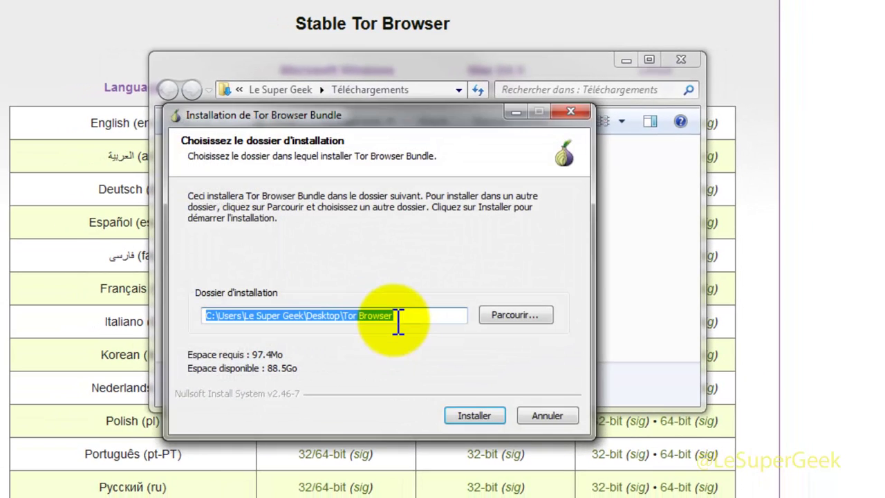
left_click(473, 416)
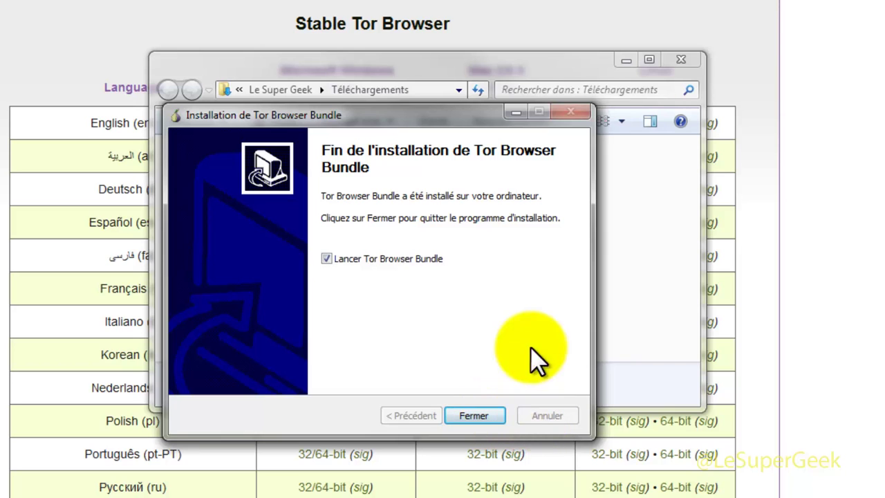
Finish the installation without launching Tor Browser Bundle and close the Downloads folder window.
left_click(328, 259)
left_click(478, 416)
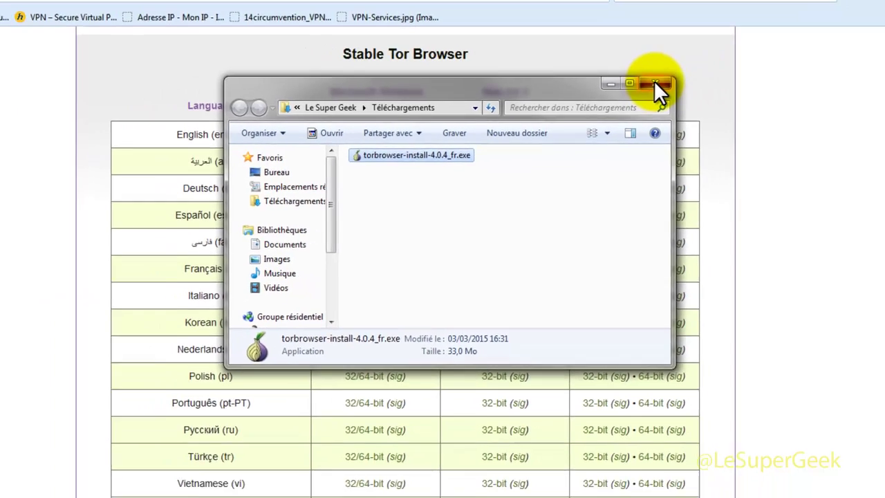
left_click(681, 61)
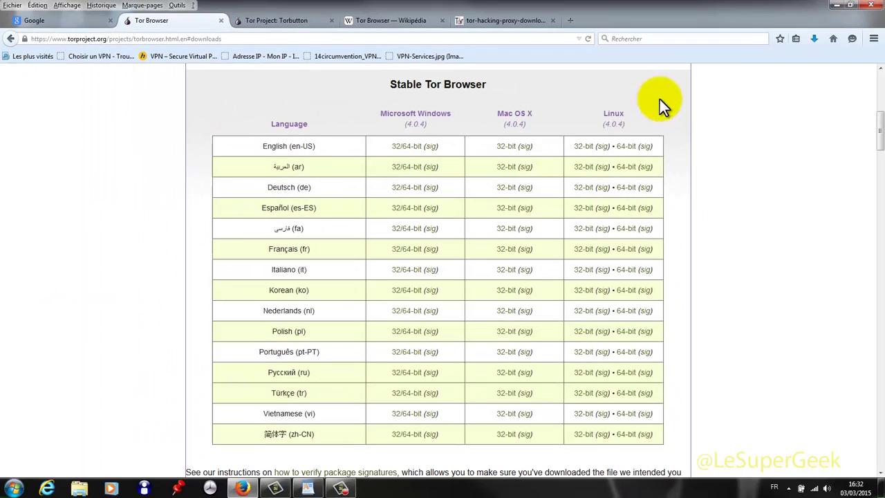
Start Tor Browser from its shortcut in the Tor Browser folder on the desktop.
left_click(834, 6)
left_click(124, 389)
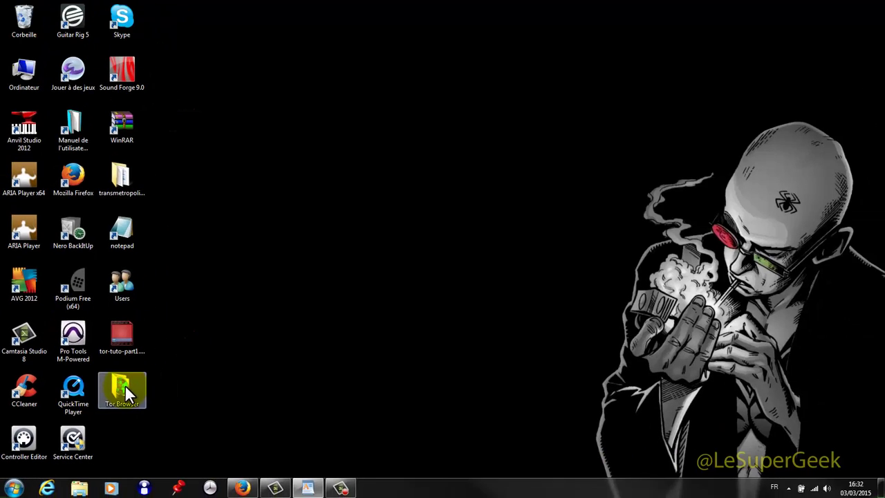
double_click(126, 390)
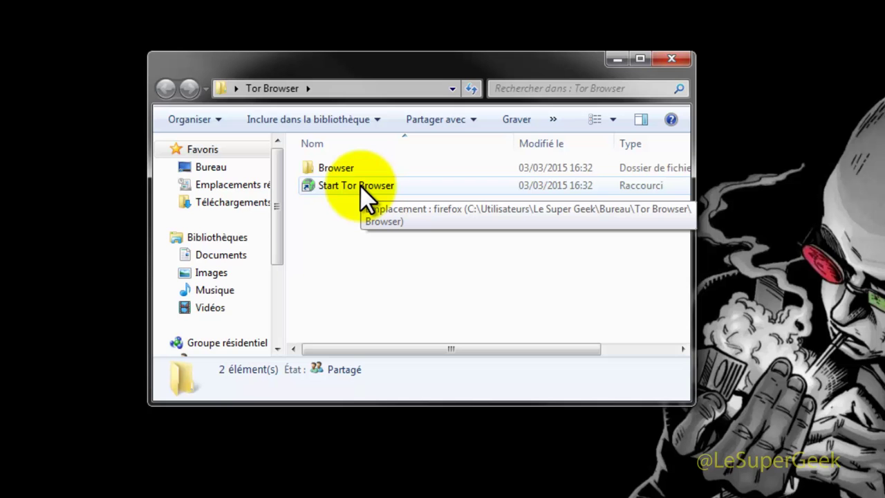
double_click(360, 187)
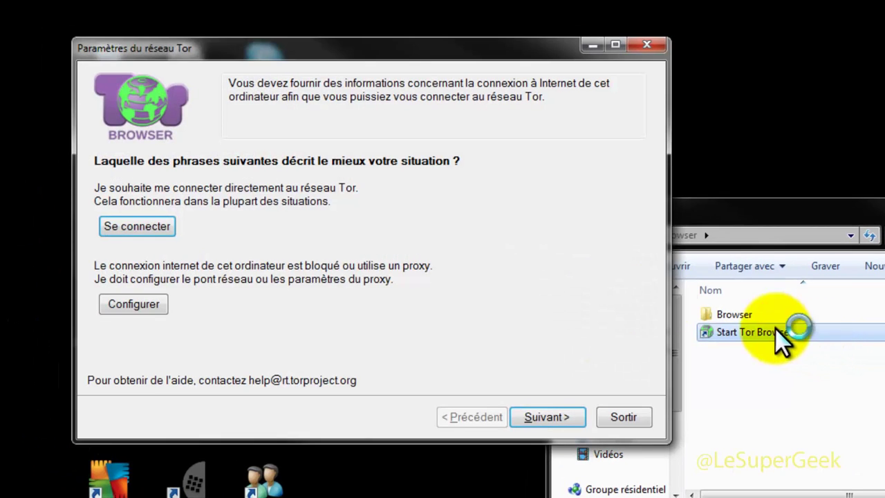
Connect directly to the Tor network, allowing TOR.EXE on all networks in the AVG firewall, and maximize the browser window.
left_click(152, 226)
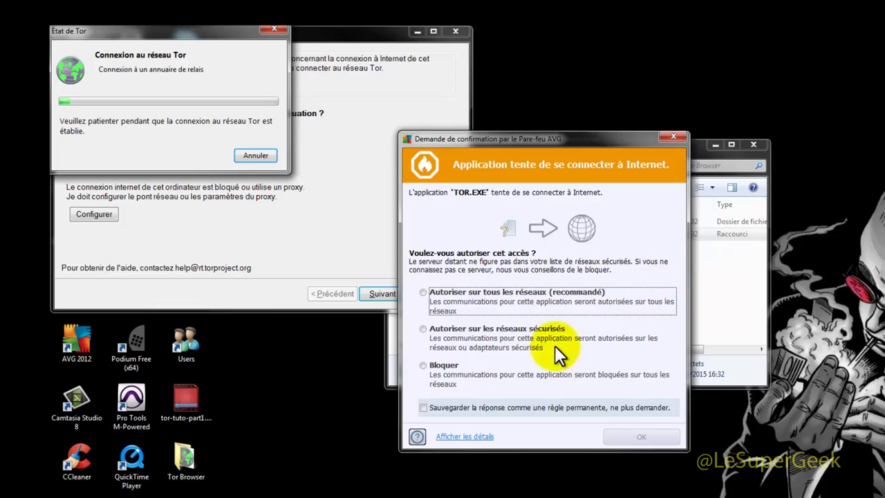
left_click(424, 291)
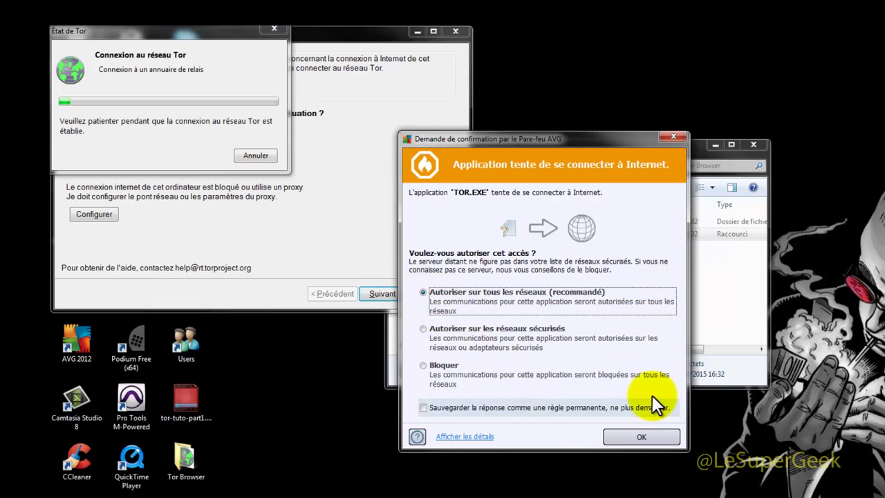
left_click(642, 437)
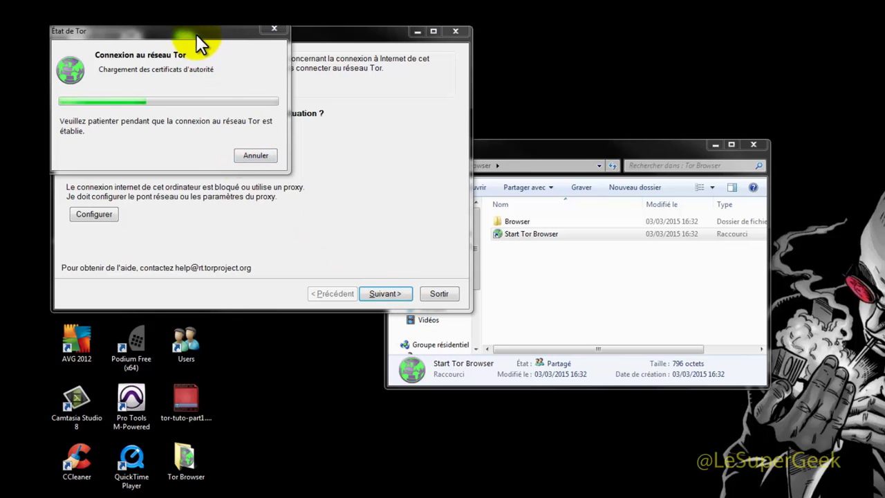
left_click_drag(197, 34, 353, 104)
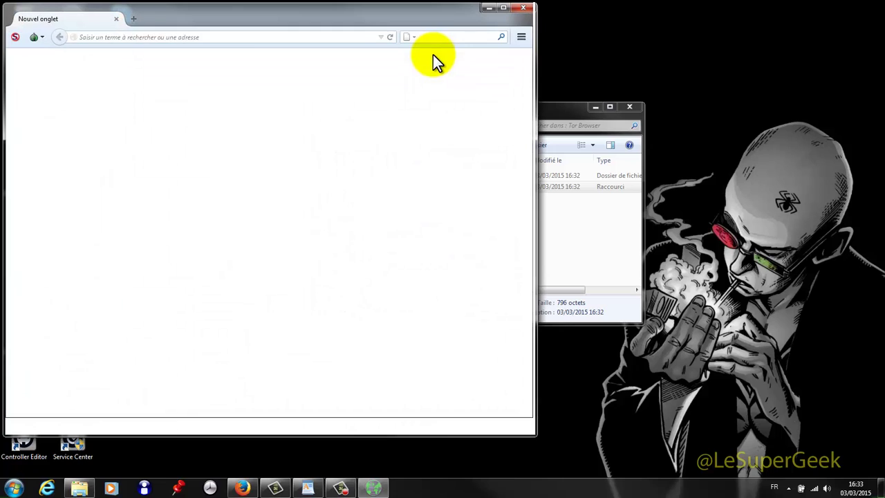
left_click(504, 8)
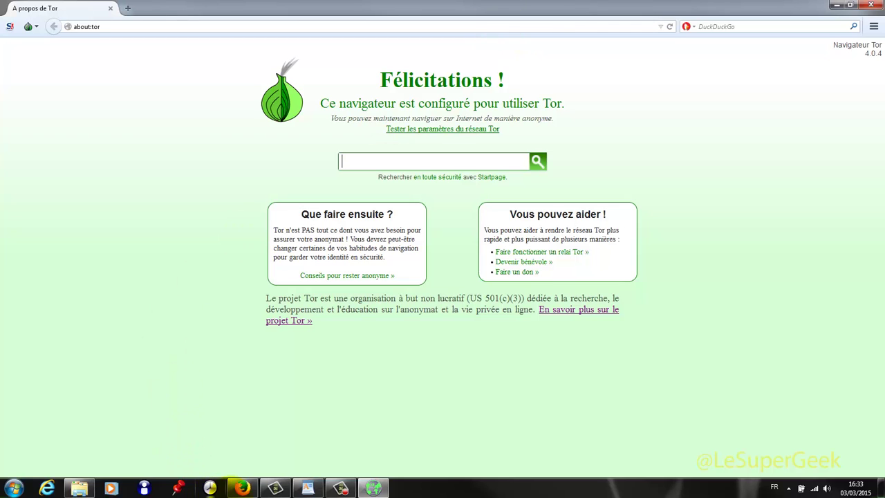
Switch to Firefox and view the connection's IP geolocation on adresseip.com, found through a Google search for "adresse ip".
left_click(241, 489)
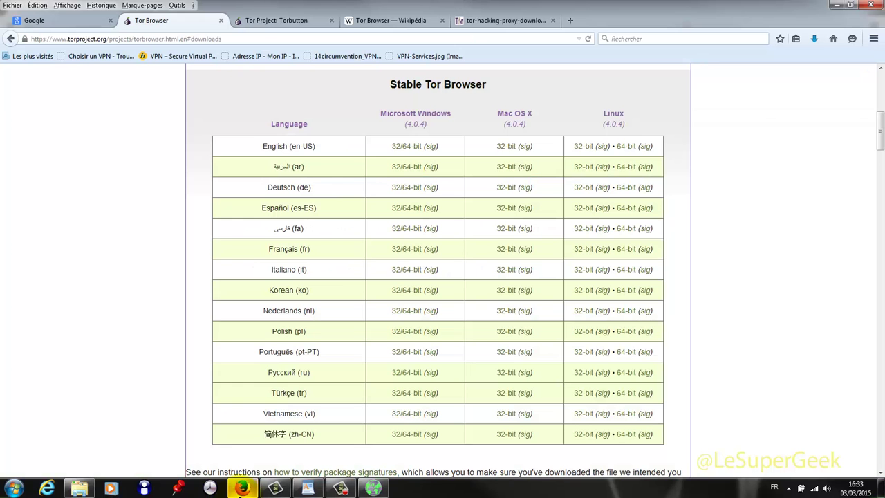
left_click(75, 23)
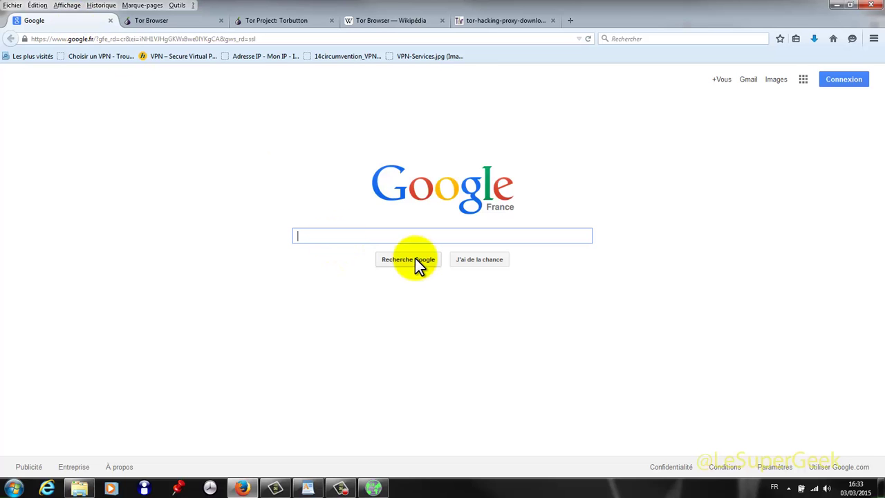
type("adres")
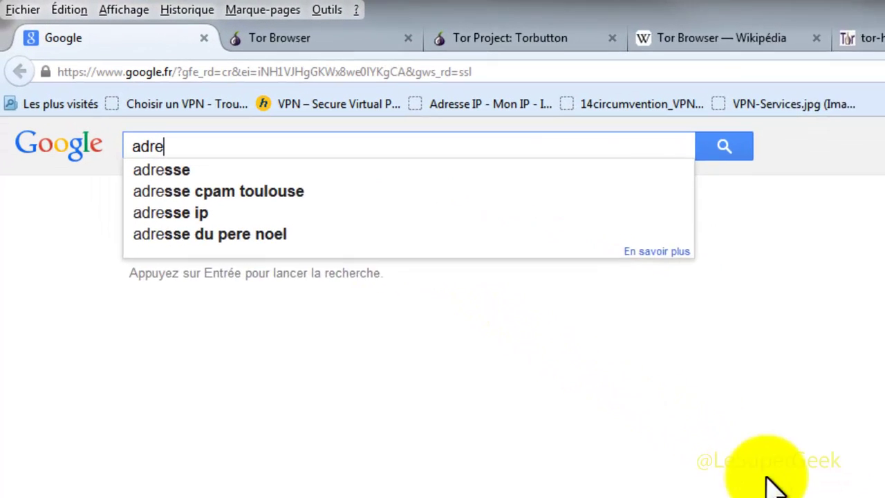
type("se ip")
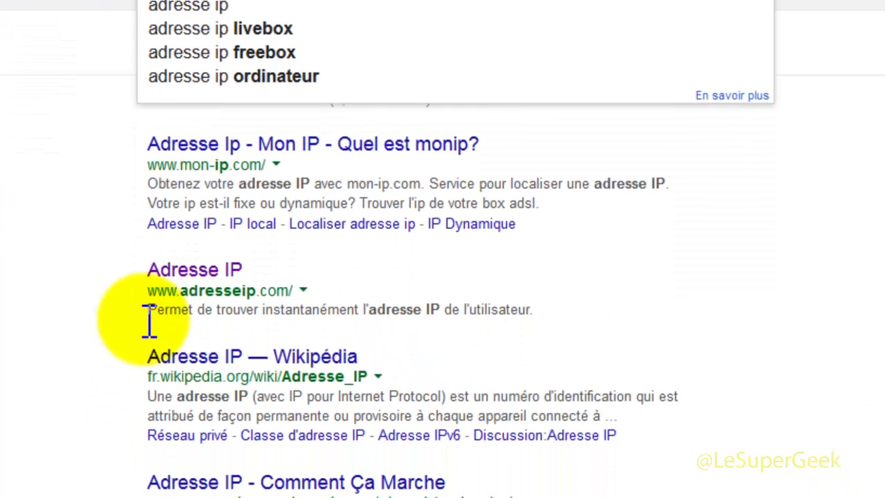
left_click(182, 235)
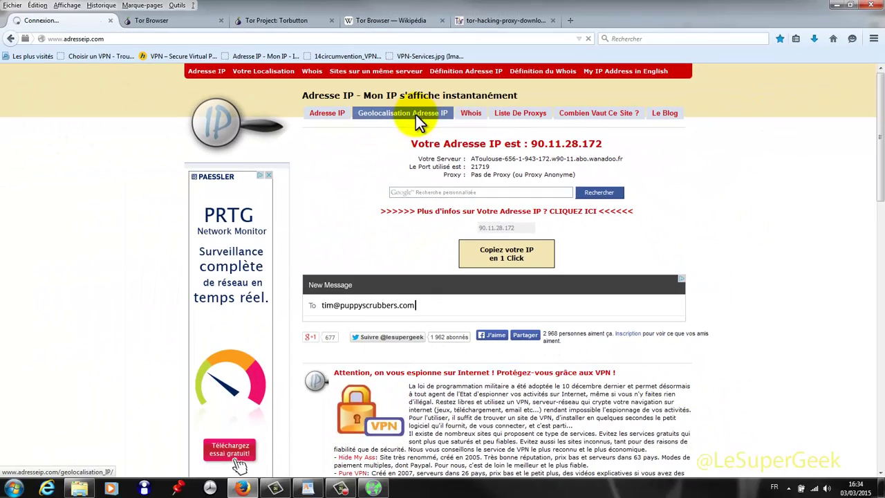
left_click(416, 115)
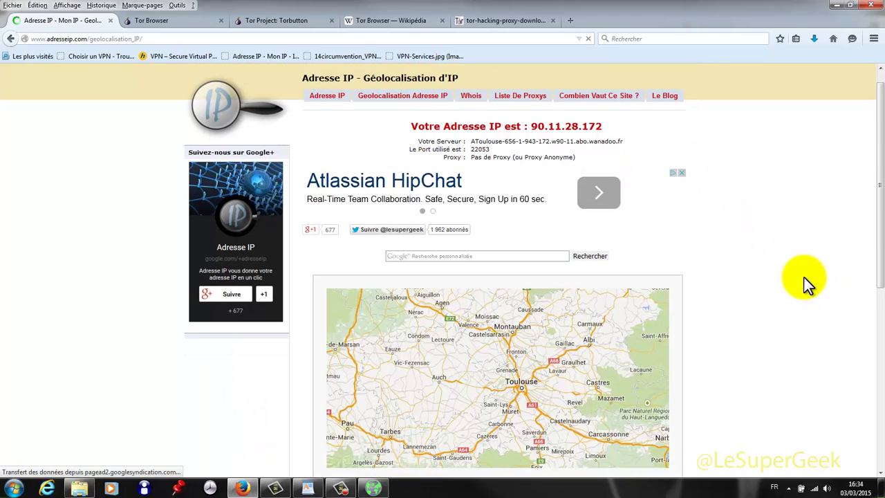
scroll(807, 280, "down", 5)
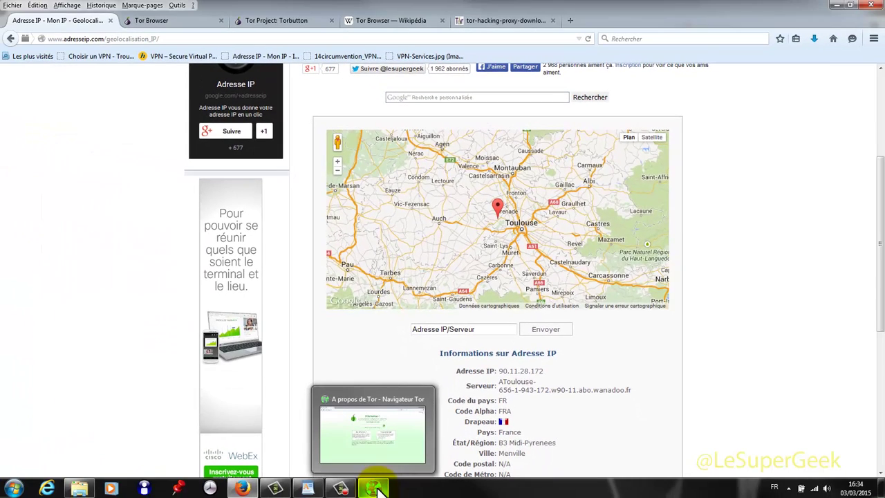
left_click(373, 489)
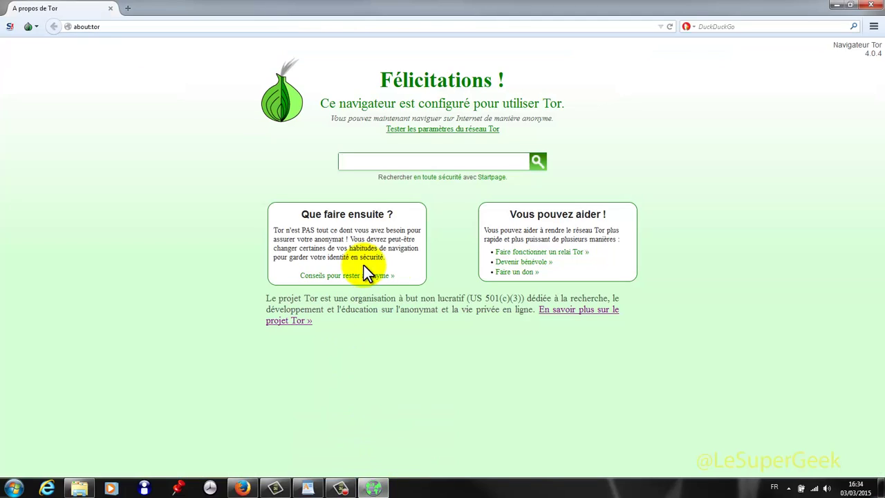
type("adresse v")
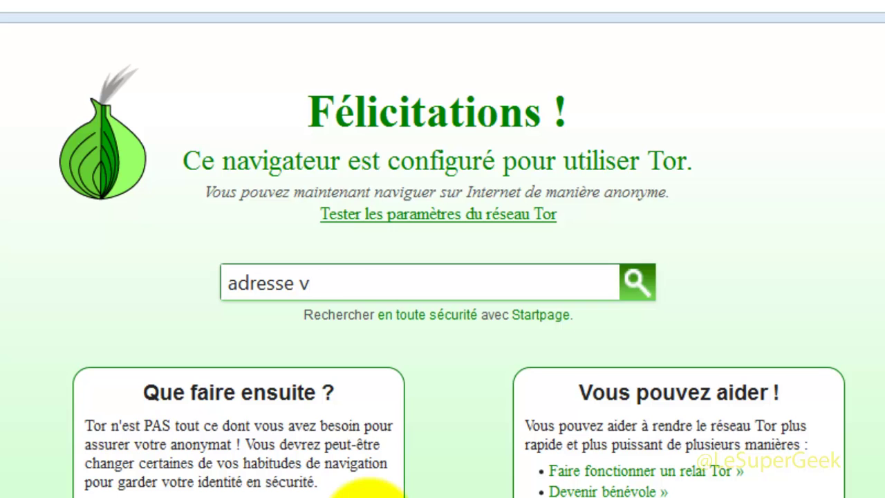
type("up")
key("BackSpace")
key("BackSpace")
type("ip")
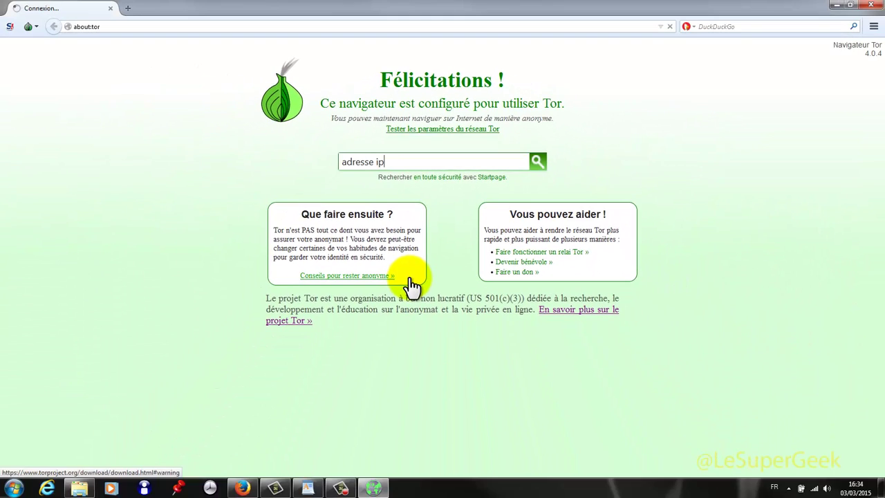
key("Return")
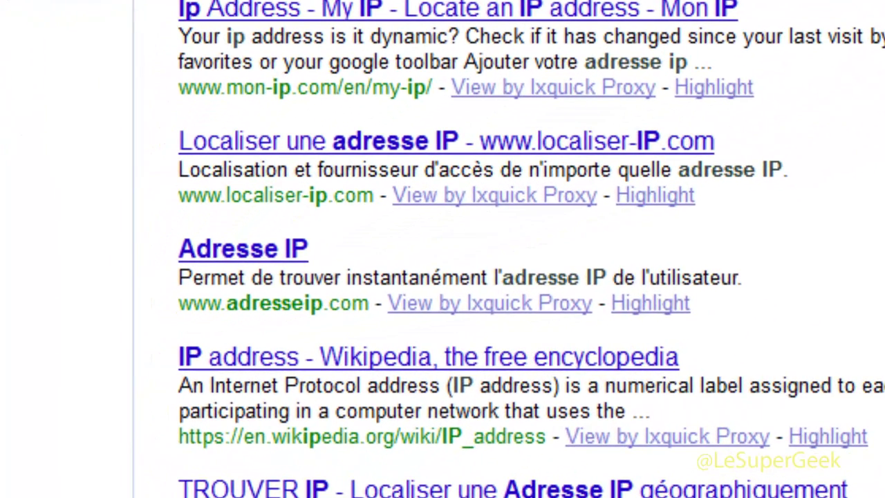
left_click(273, 256)
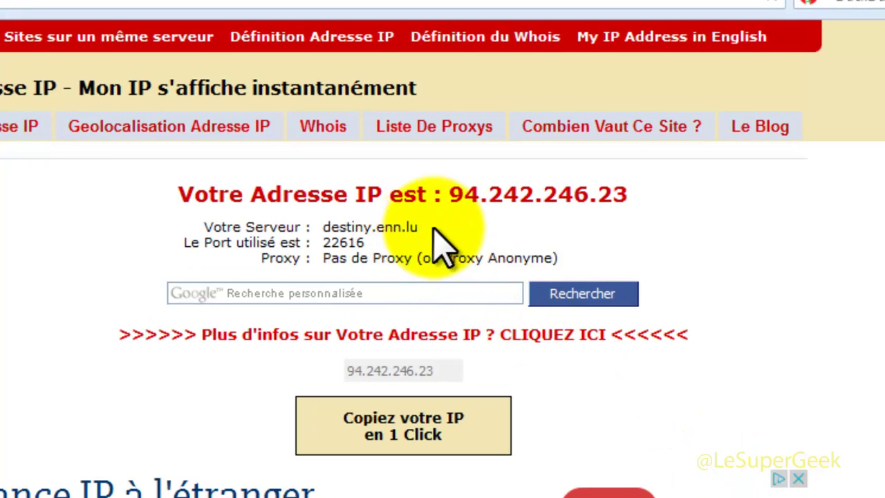
Open the site's IP address geolocation page and examine the map location for the Tor connection.
mouse_move(454, 195)
left_mouse_down()
mouse_move(628, 195)
mouse_move(453, 194)
left_mouse_up()
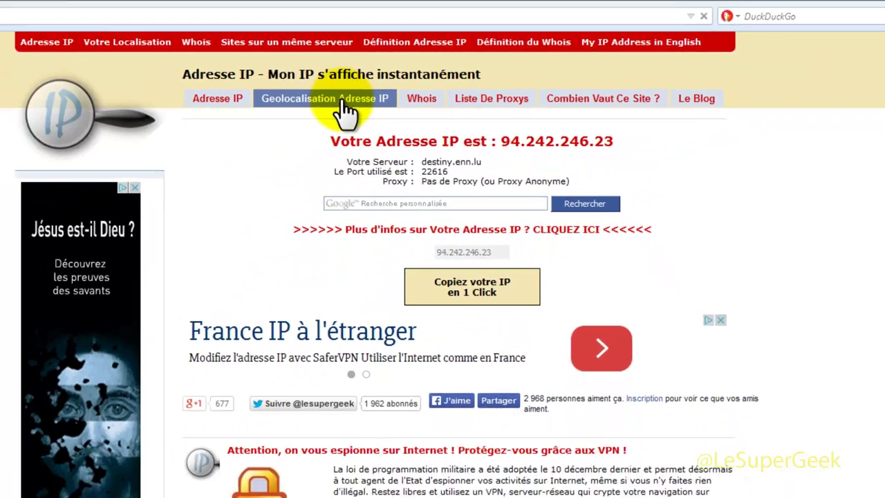
left_click(201, 127)
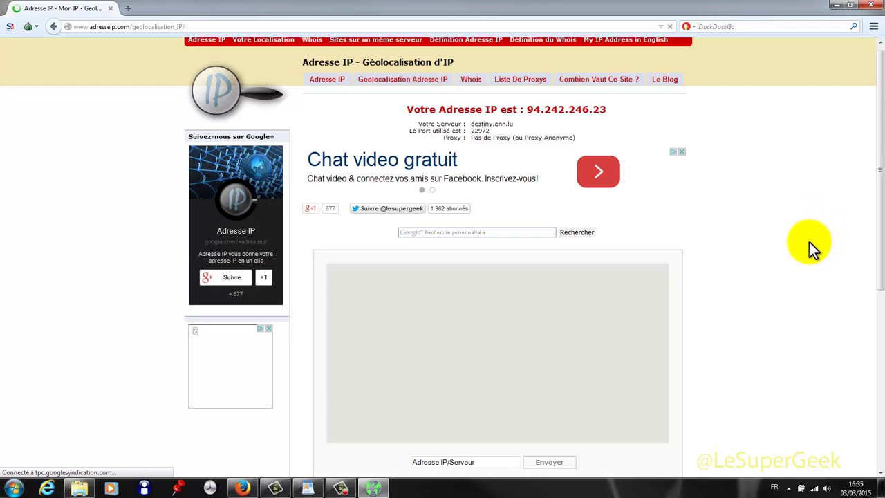
scroll(809, 242, "down", 3)
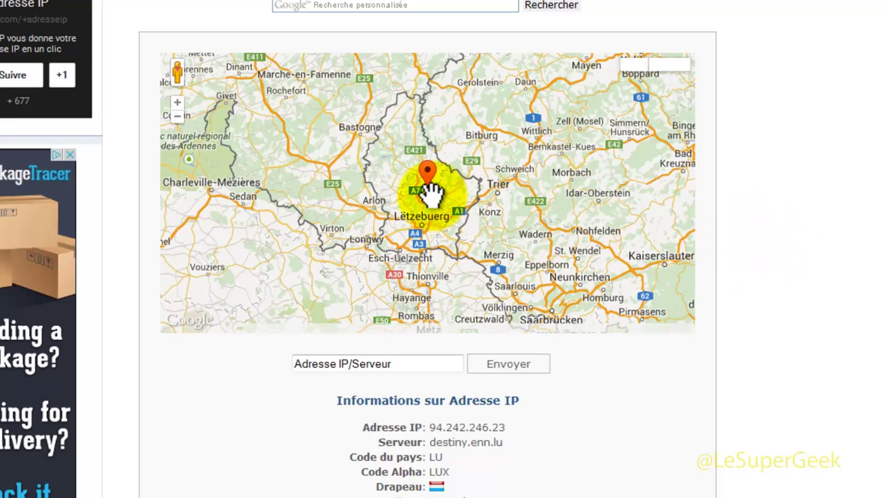
Examine the wider map area around the Tor connection's location and the IP address information listed for it.
scroll(429, 190, "down", 1)
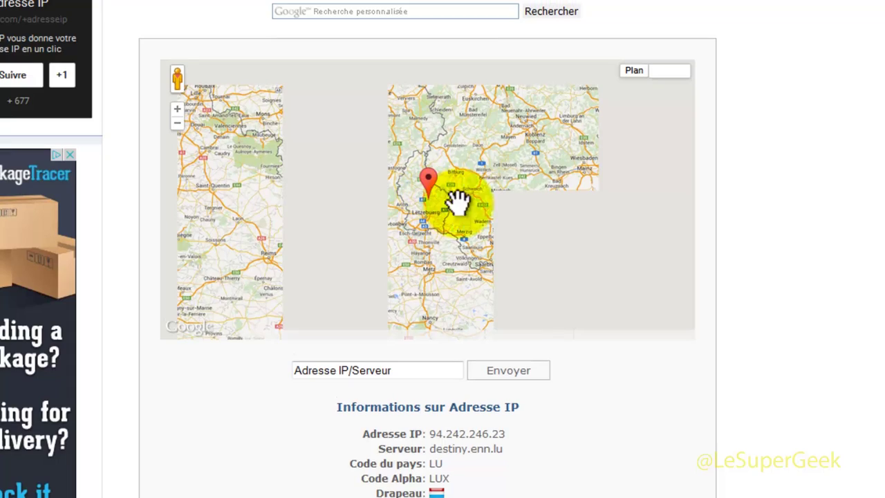
scroll(778, 246, "down", 3)
scroll(776, 241, "down", 1)
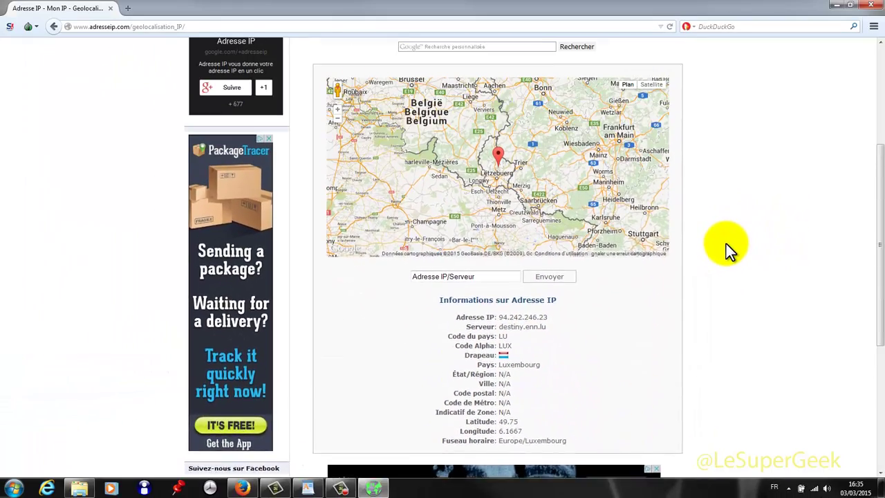
scroll(747, 228, "up", 3)
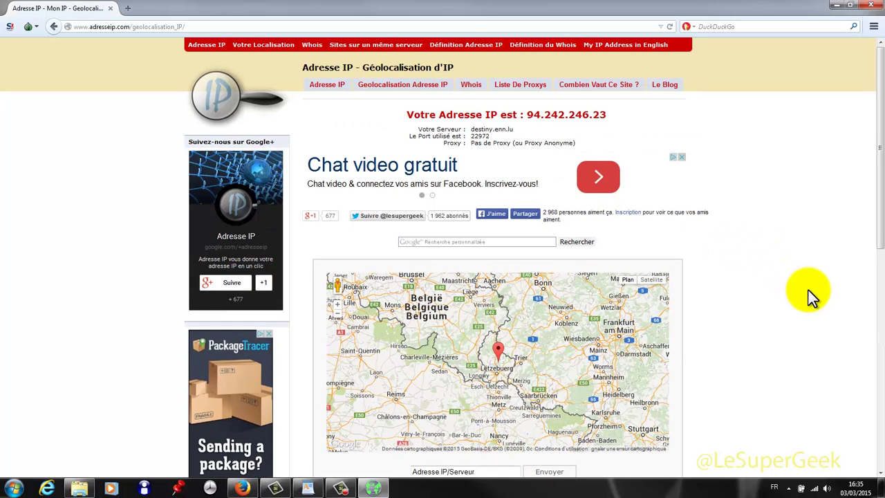
Close Tor Browser, Firefox with all its open tabs, and the Tor Browser folder window.
left_click(871, 6)
left_click(871, 10)
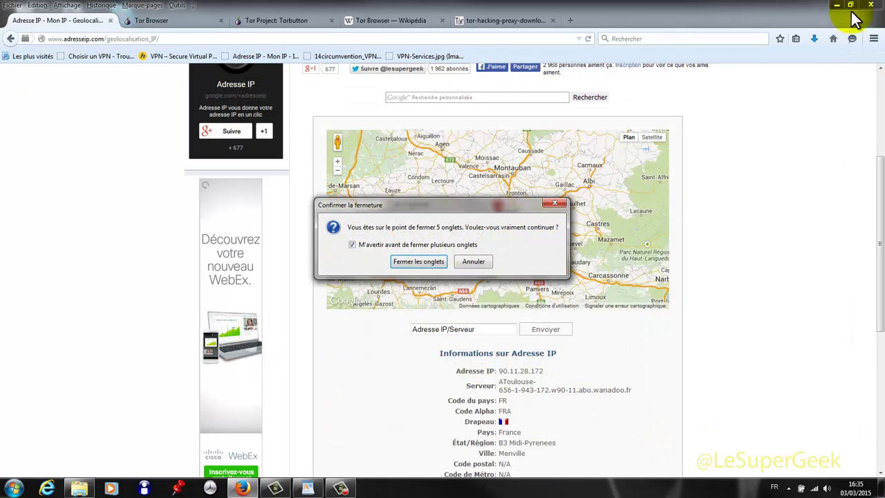
left_click(417, 261)
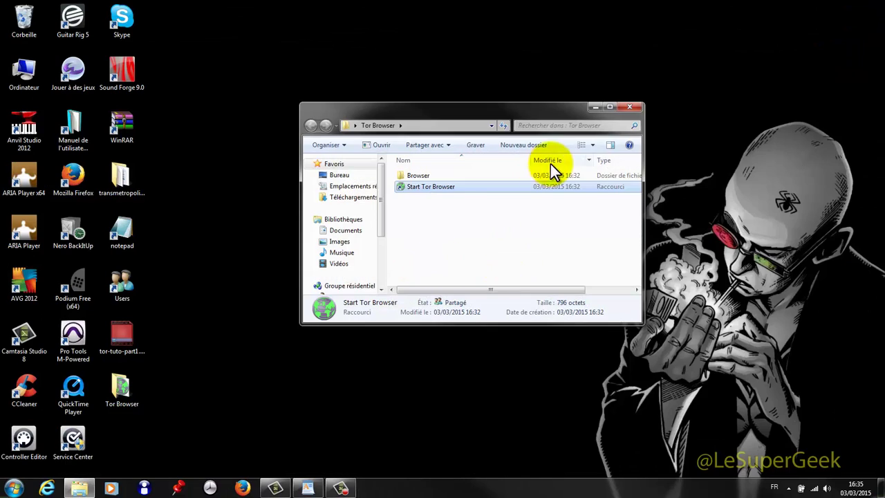
left_click(629, 106)
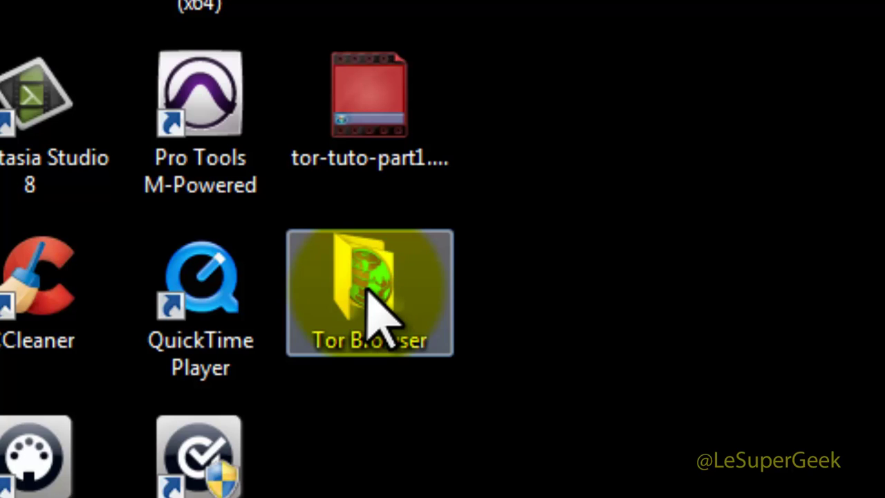
Relaunch Tor Browser with Start Tor Browser from the desktop's Tor Browser folder and maximize its window.
double_click(367, 290)
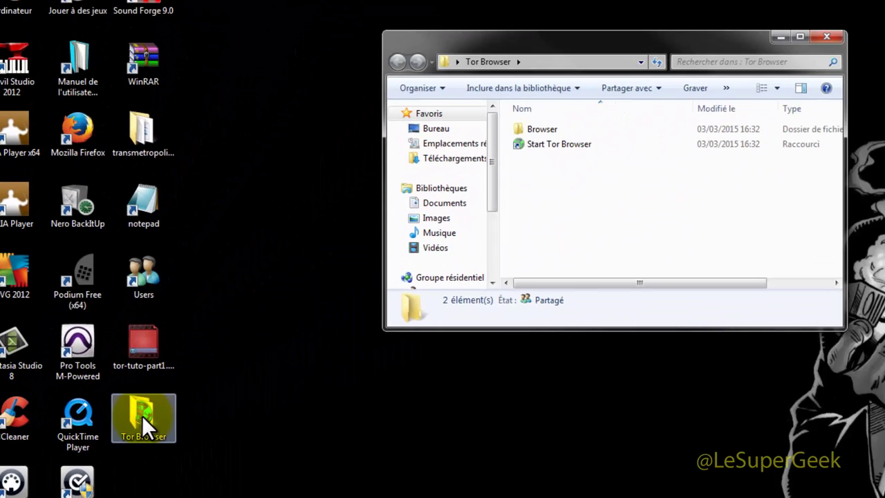
double_click(540, 145)
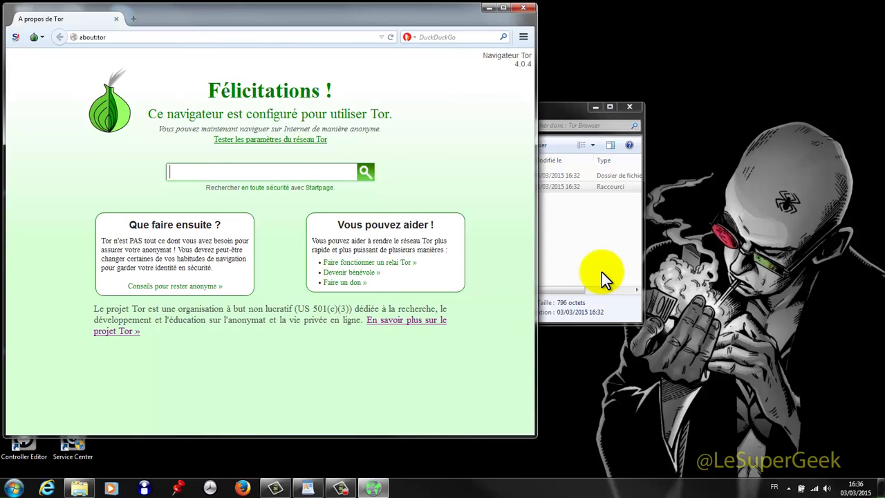
left_click(503, 9)
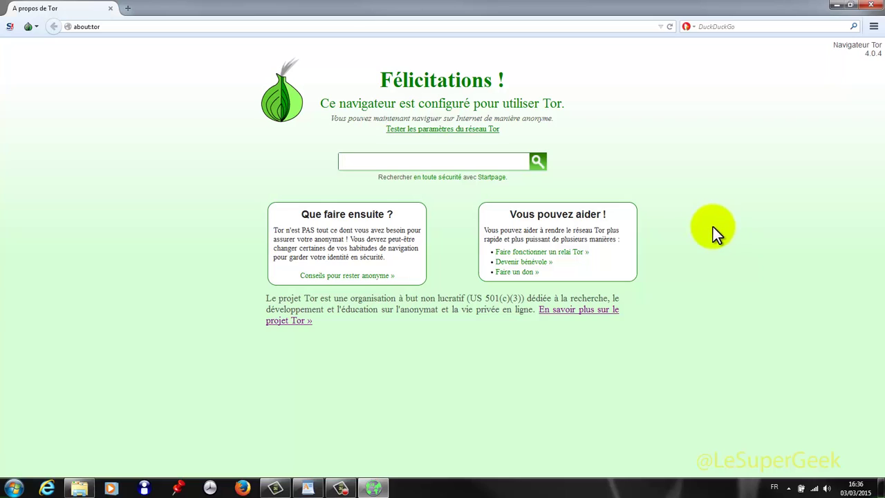